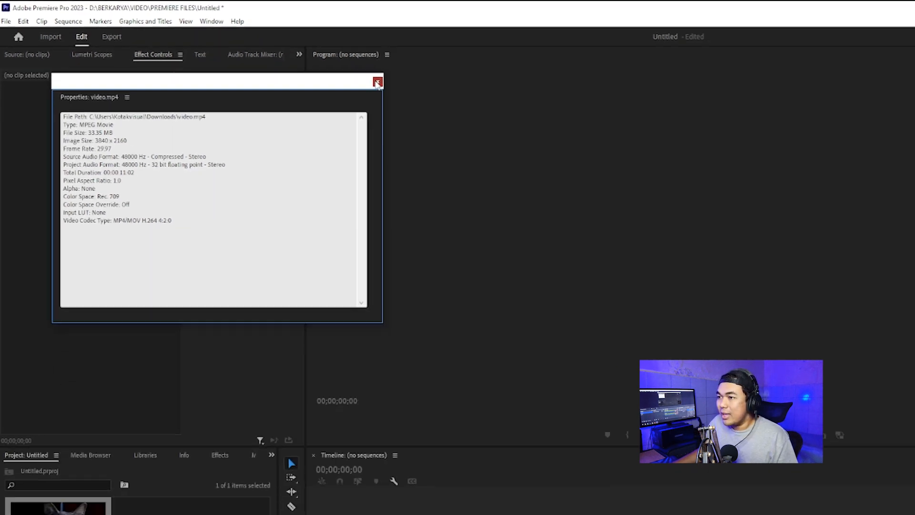
Close the clip's properties window and create a new sequence from the custom FHD 30 preset.
{"action": "left_click", "coordinate": [377, 83]}
{"action": "left_click", "coordinate": [121, 368]}
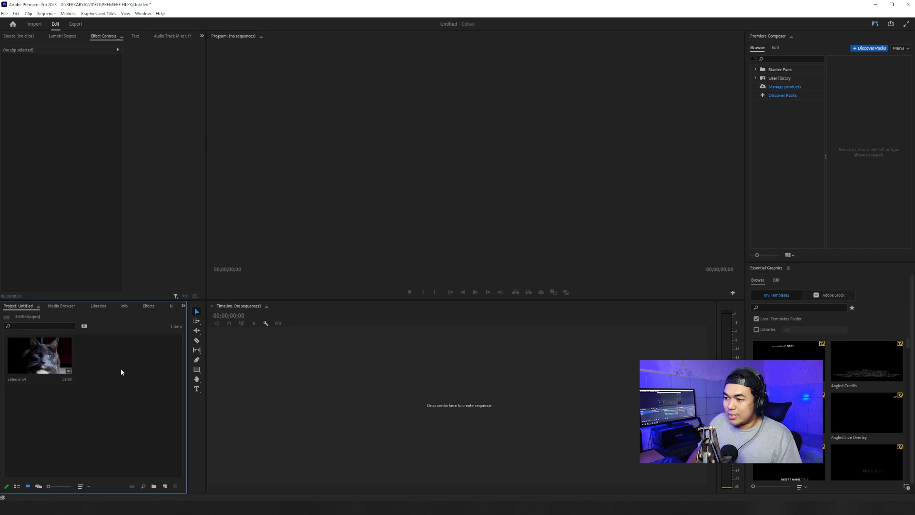
{"action": "key", "text": "ctrl+n"}
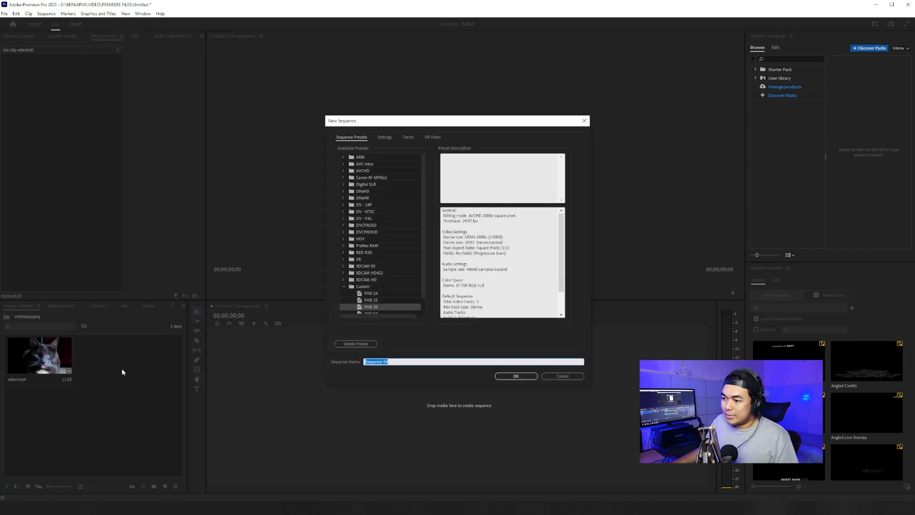
{"action": "double_click", "coordinate": [377, 307]}
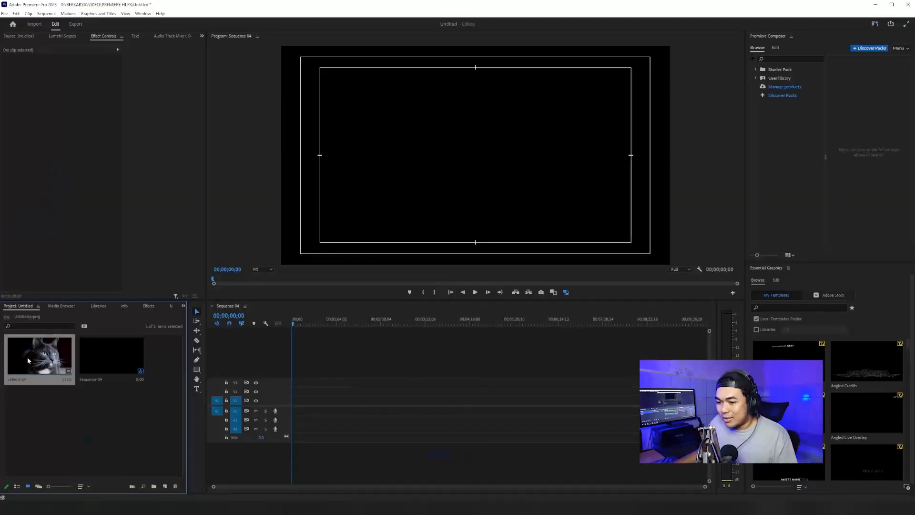
Place video.mp4 at the start of track V1 in the new sequence, with its audio on A1.
{"action": "left_click_drag", "start_coordinate": [28, 356], "coordinate": [302, 404]}
{"action": "scroll", "coordinate": [313, 376], "scroll_direction": "up", "scroll_amount": 5}
{"action": "left_click_drag", "start_coordinate": [305, 324], "coordinate": [301, 324]}
{"action": "key", "text": "equal"}
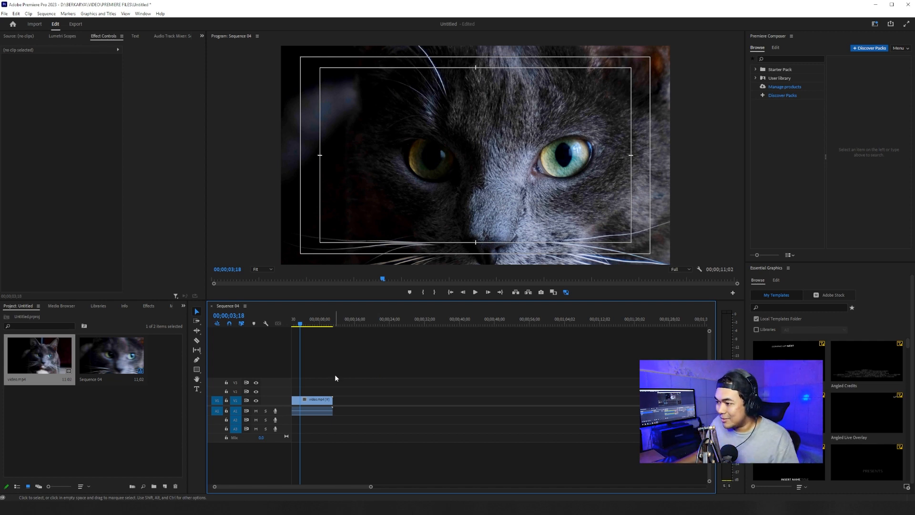
Try fitting the clip on V1 to the sequence with Scale to Frame Size.
{"action": "left_click", "coordinate": [326, 403]}
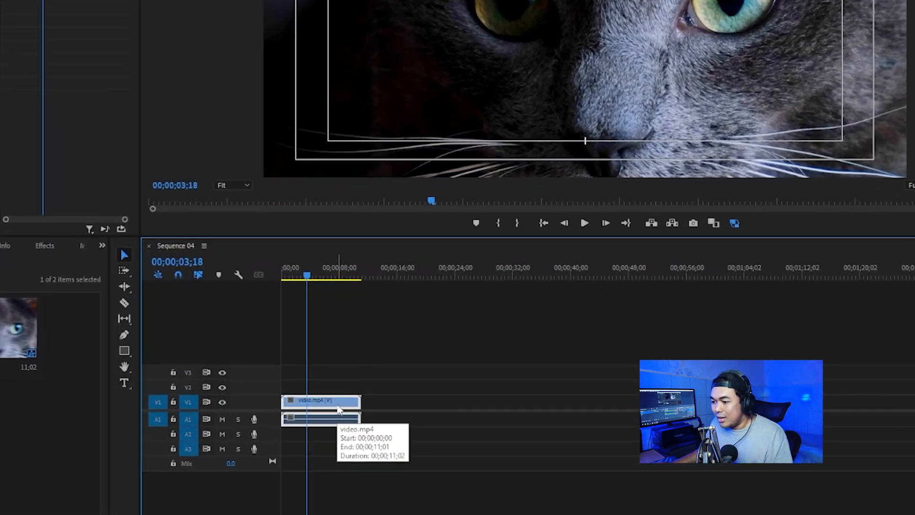
{"action": "right_click", "coordinate": [326, 404]}
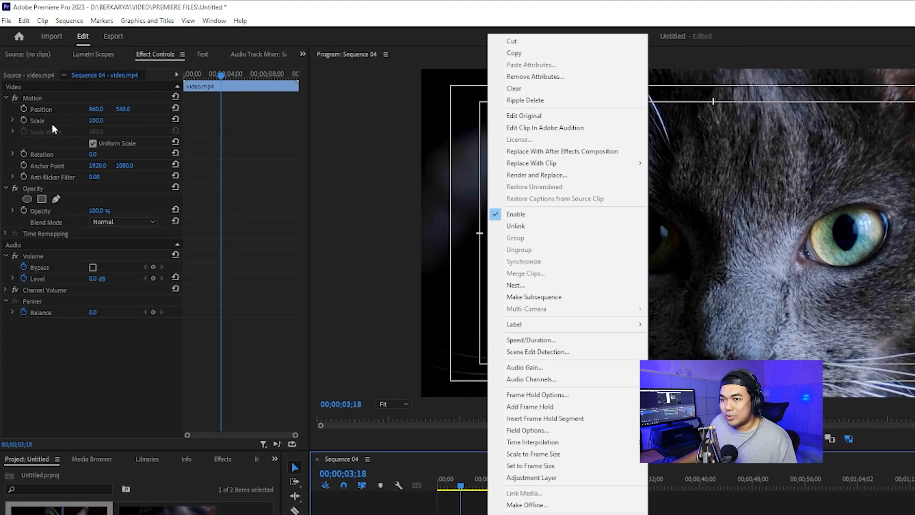
{"action": "left_click", "coordinate": [530, 456]}
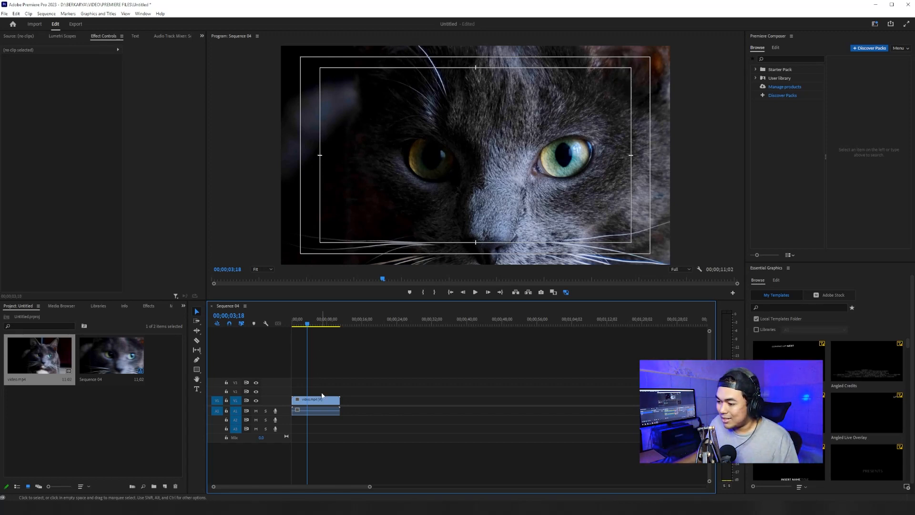
Fit the clip on V1 to the sequence resolution with Set to Frame Size.
{"action": "right_click", "coordinate": [322, 396]}
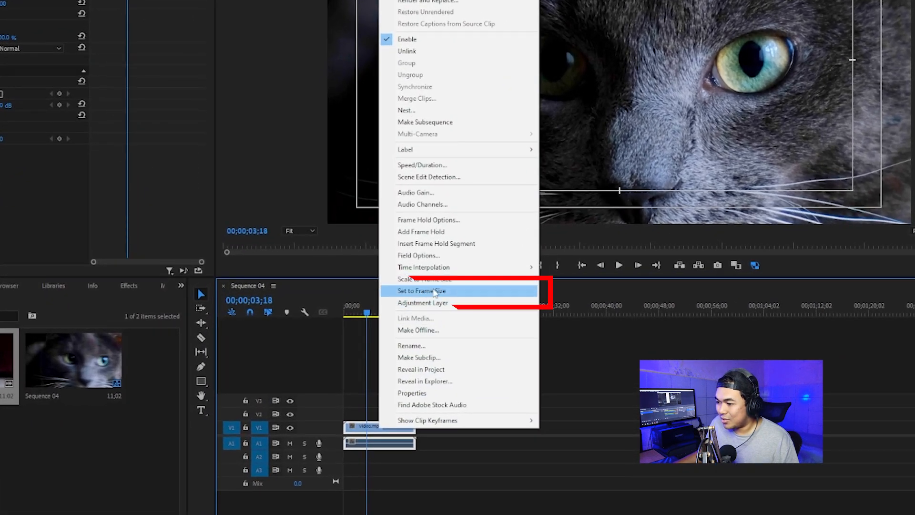
{"action": "left_click", "coordinate": [435, 291]}
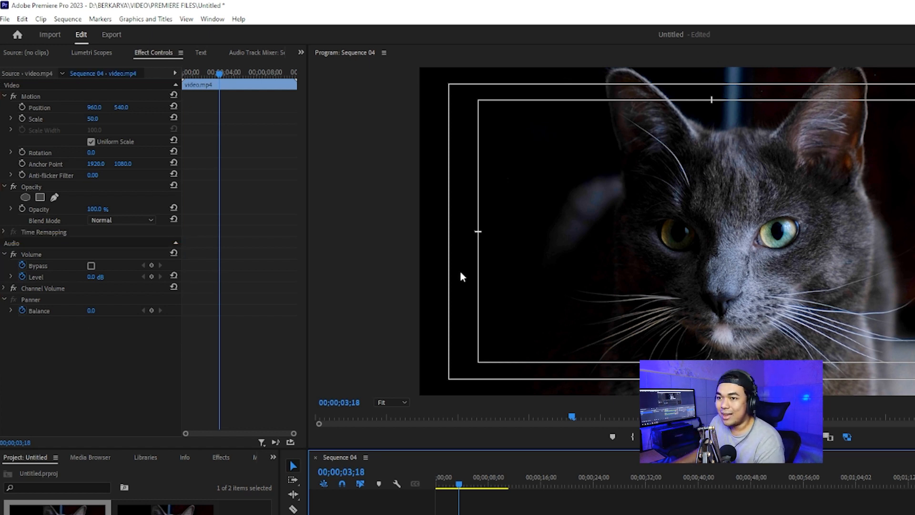
Reduce the clip's Scale to 34.
{"action": "left_click", "coordinate": [93, 120]}
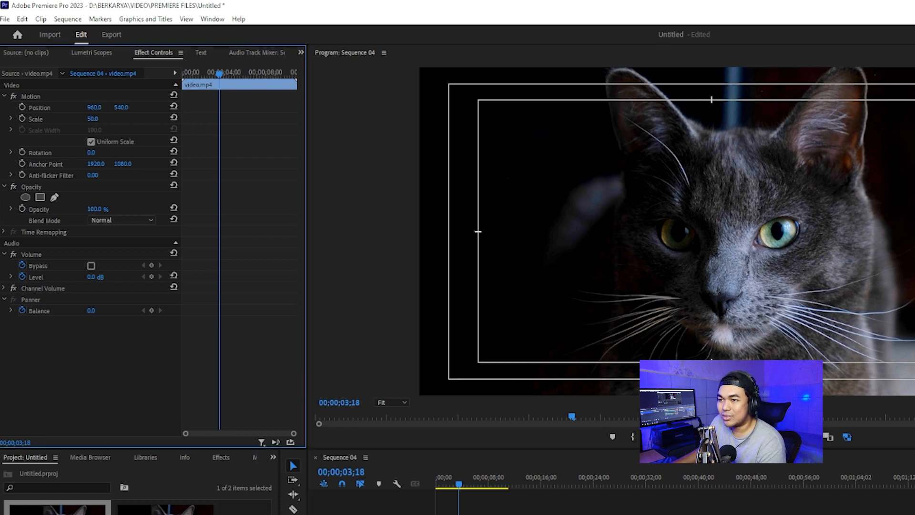
{"action": "mouse_move", "coordinate": [93, 119]}
{"action": "left_mouse_down"}
{"action": "mouse_move", "coordinate": [114, 119]}
{"action": "mouse_move", "coordinate": [86, 119]}
{"action": "mouse_move", "coordinate": [102, 118]}
{"action": "left_mouse_up"}
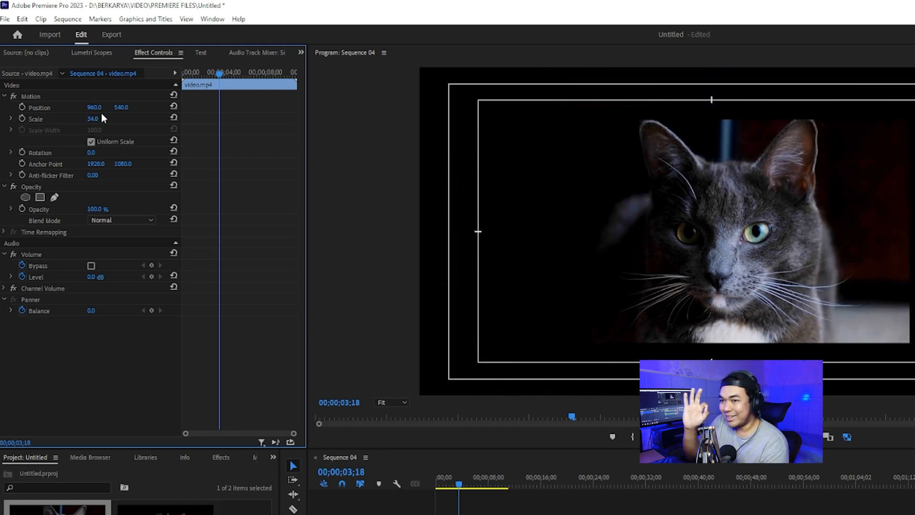
Move the clip to Position 658, 820 and reset its Position to the default.
{"action": "left_click", "coordinate": [44, 108]}
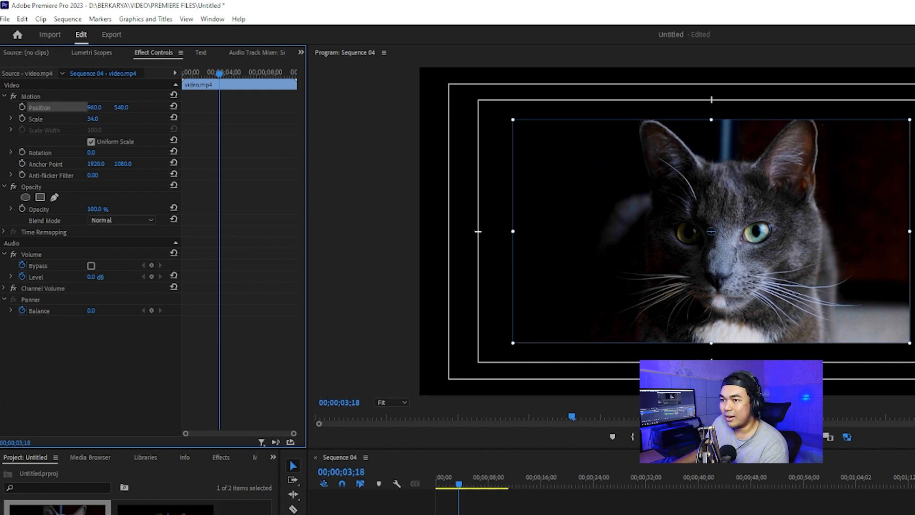
{"action": "left_click_drag", "start_coordinate": [94, 107], "coordinate": [212, 107]}
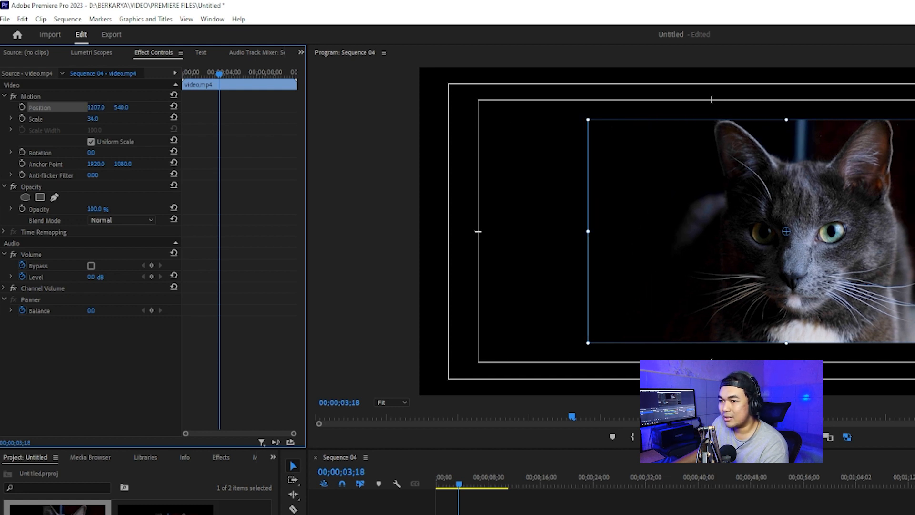
{"action": "left_click_drag", "start_coordinate": [95, 107], "coordinate": [62, 107]}
{"action": "left_click_drag", "start_coordinate": [121, 107], "coordinate": [197, 107]}
{"action": "left_click_drag", "start_coordinate": [107, 107], "coordinate": [126, 107]}
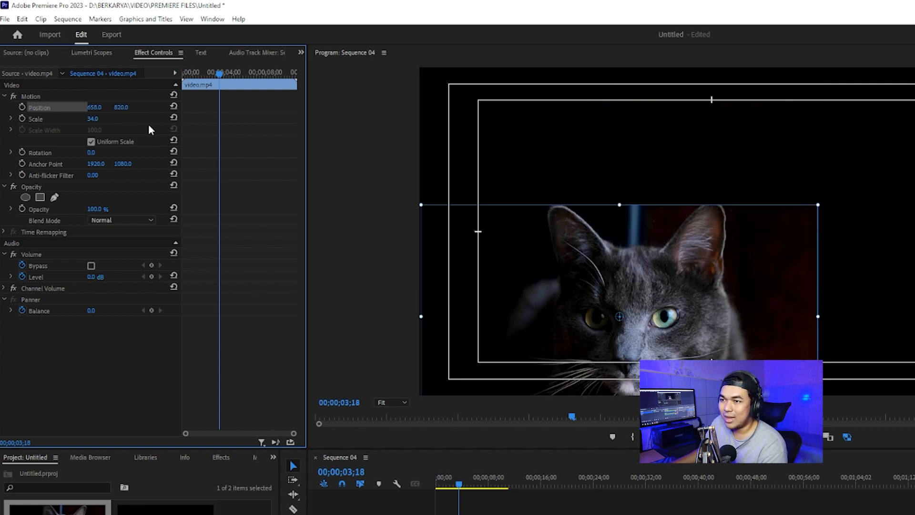
{"action": "left_click", "coordinate": [161, 110]}
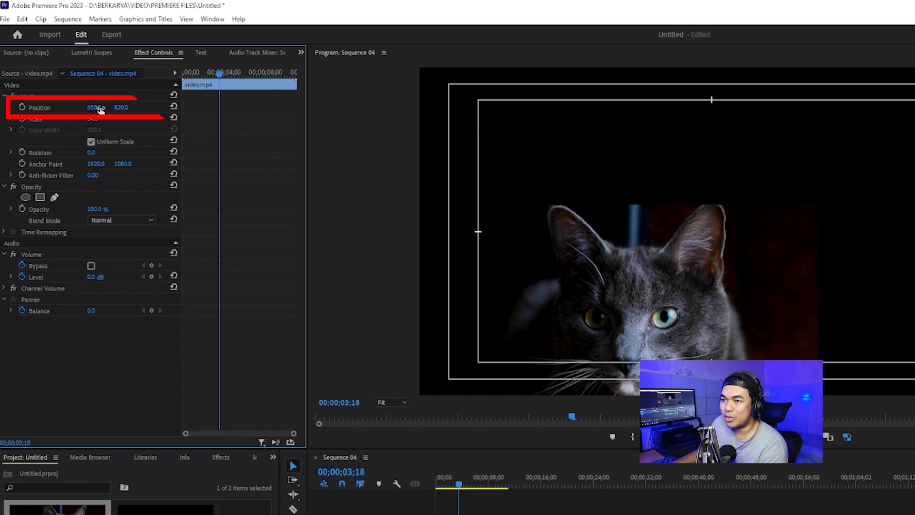
{"action": "left_click", "coordinate": [174, 109]}
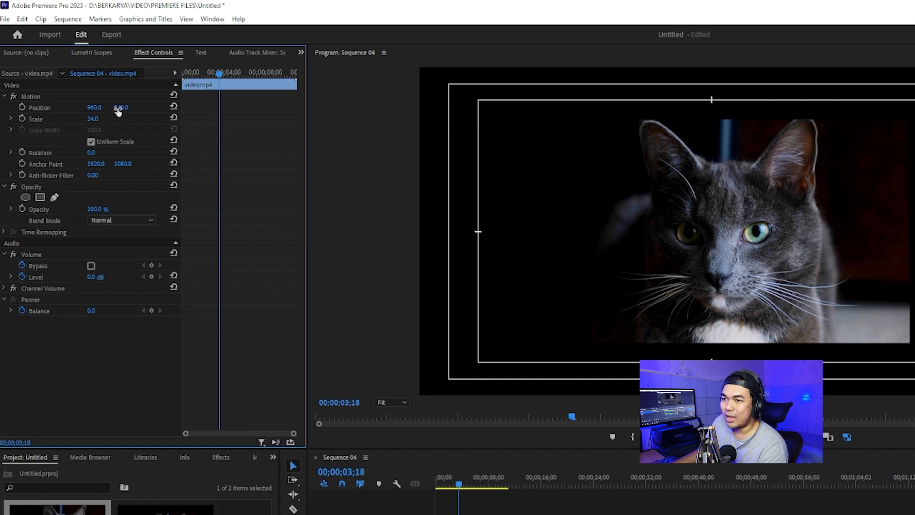
Shift the clip's vertical Position to 695 and reset all of its Motion settings.
{"action": "left_click_drag", "start_coordinate": [121, 108], "coordinate": [127, 108]}
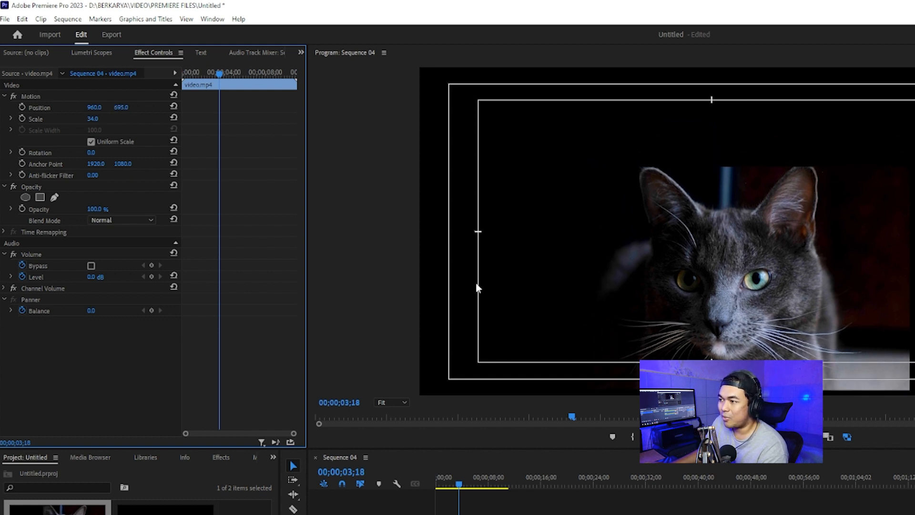
{"action": "left_click", "coordinate": [38, 97]}
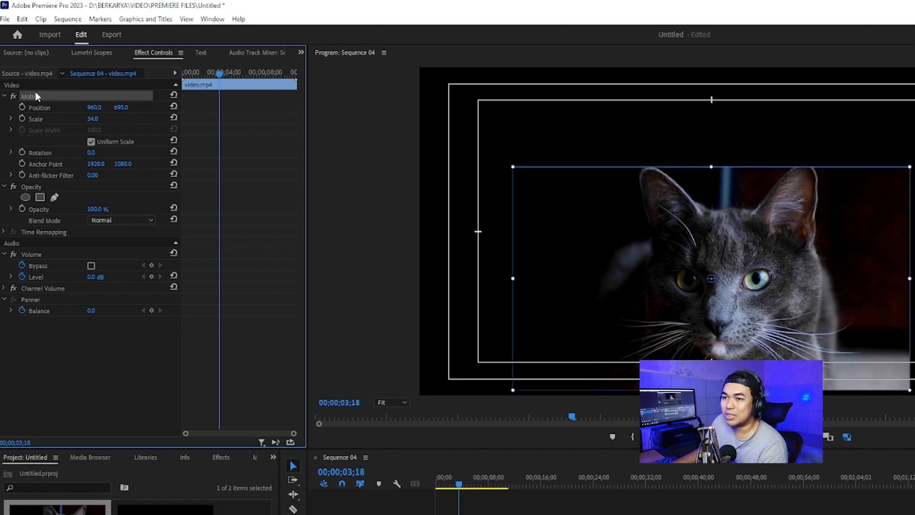
{"action": "left_click", "coordinate": [174, 96]}
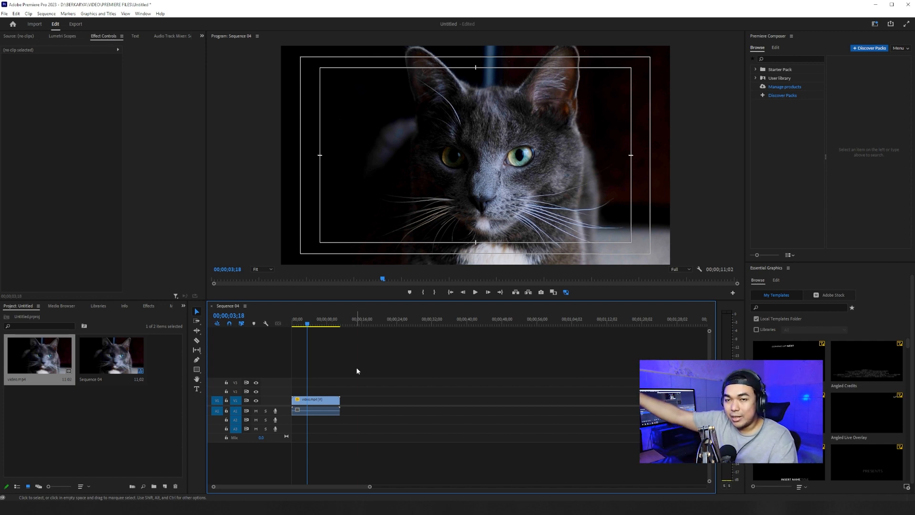
Add two more copies of video.mp4 on track V1 after the first clip, leaving gaps between them.
{"action": "left_click", "coordinate": [320, 399]}
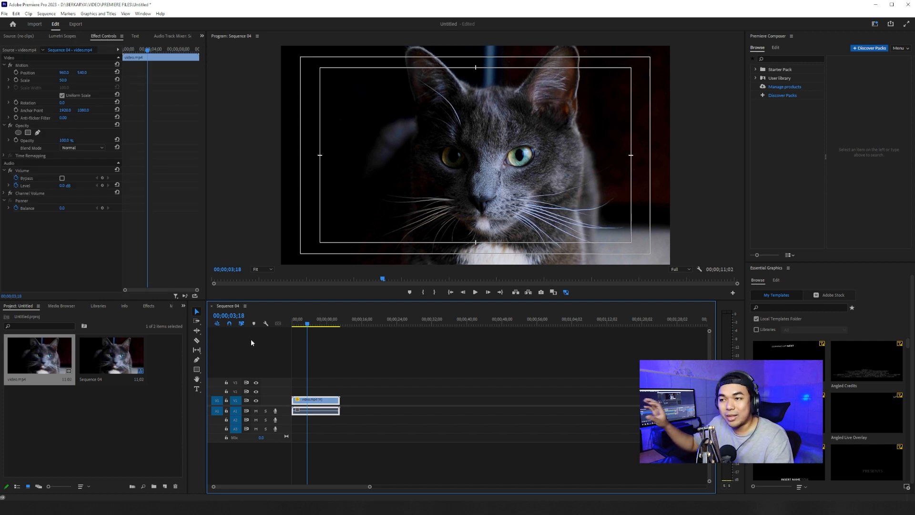
{"action": "left_click", "coordinate": [150, 407]}
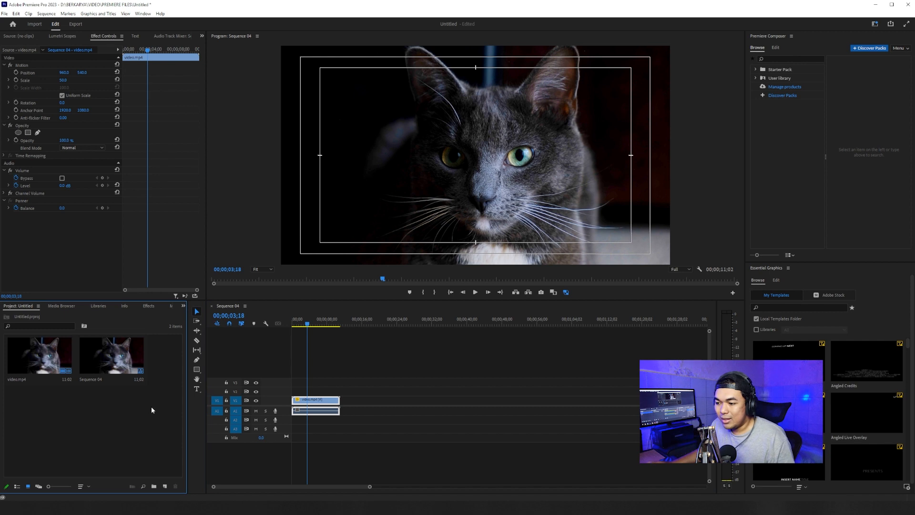
{"action": "left_click_drag", "start_coordinate": [21, 355], "coordinate": [415, 402]}
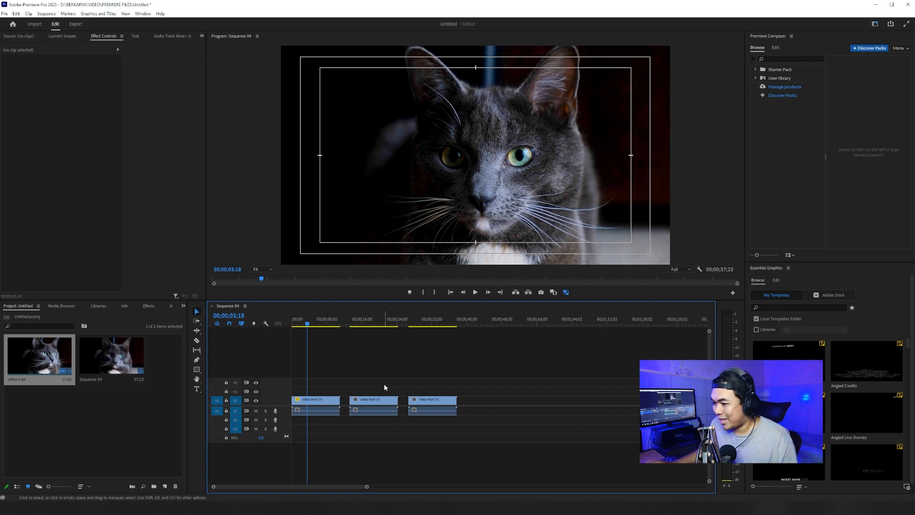
Copy the first clip and paste its attributes onto the second clip.
{"action": "left_click", "coordinate": [316, 404]}
{"action": "key", "text": "ctrl+c"}
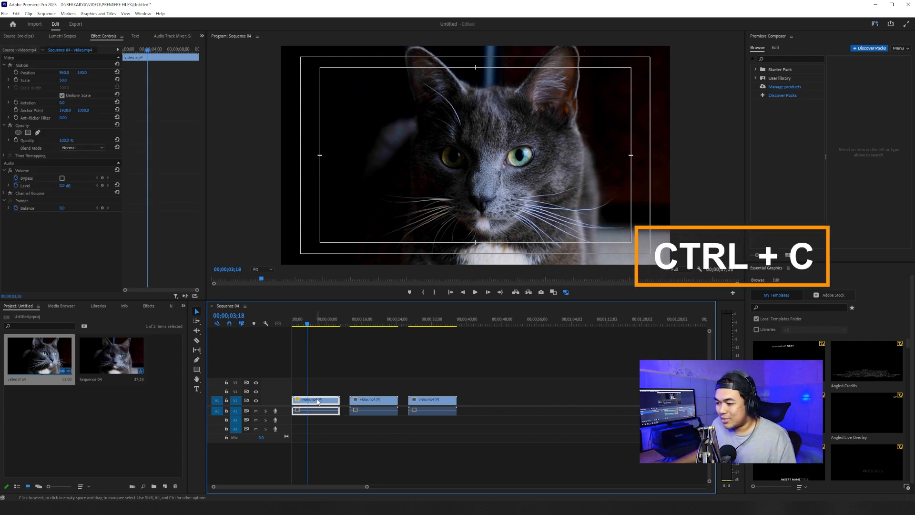
{"action": "left_click", "coordinate": [343, 359]}
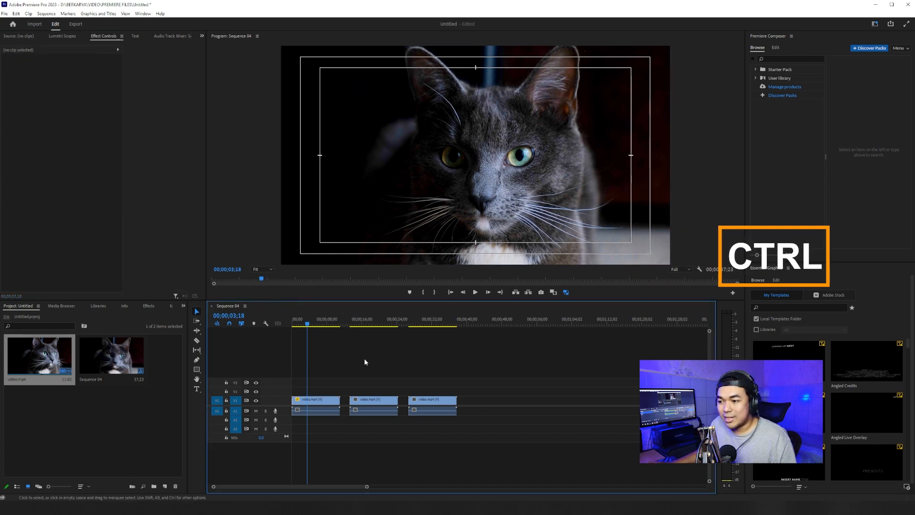
{"action": "left_click", "coordinate": [368, 320]}
{"action": "left_click", "coordinate": [382, 401]}
{"action": "key", "text": "ctrl+v"}
Paste the first clip's attributes onto the third clip.
{"action": "left_click", "coordinate": [420, 321]}
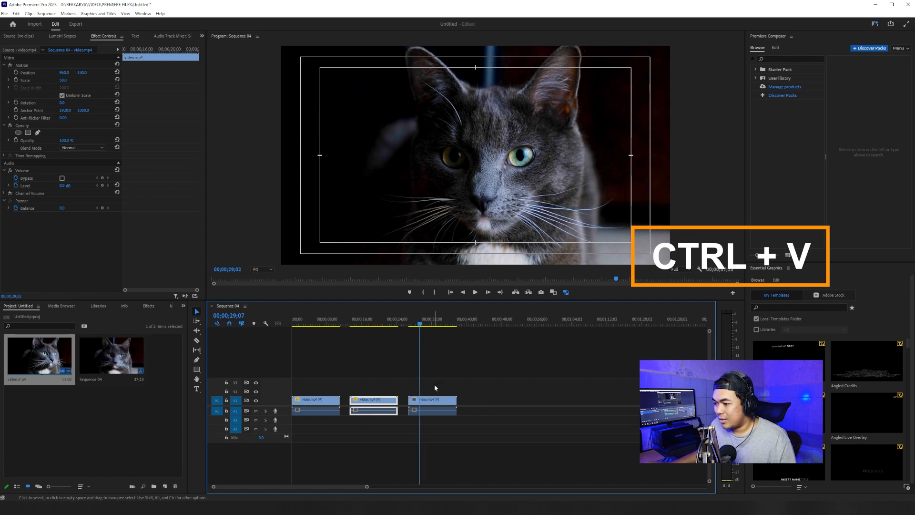
{"action": "left_click", "coordinate": [438, 408]}
{"action": "key", "text": "ctrl+v"}
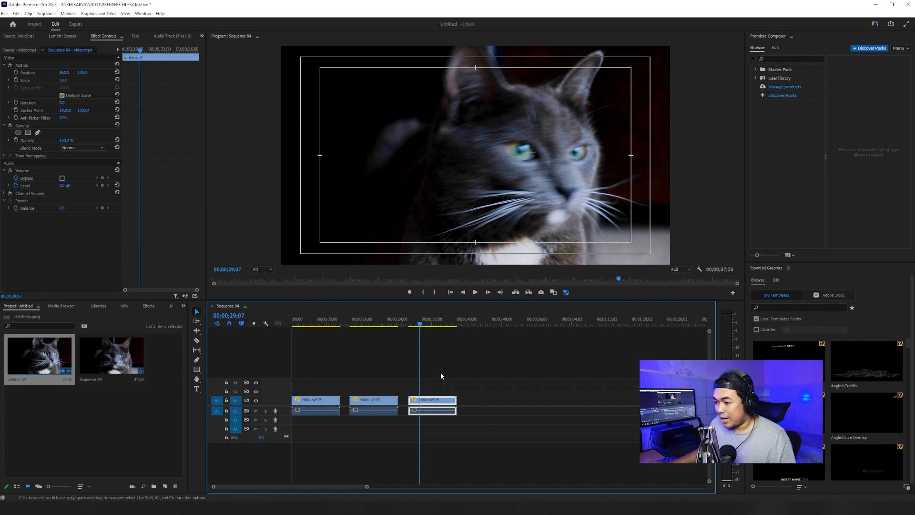
Undo the attributes pasted onto the second and third clips and return the playhead to the first clip.
{"action": "key", "text": "ctrl+z"}
{"action": "left_click", "coordinate": [411, 367]}
{"action": "left_click_drag", "start_coordinate": [367, 323], "coordinate": [307, 323]}
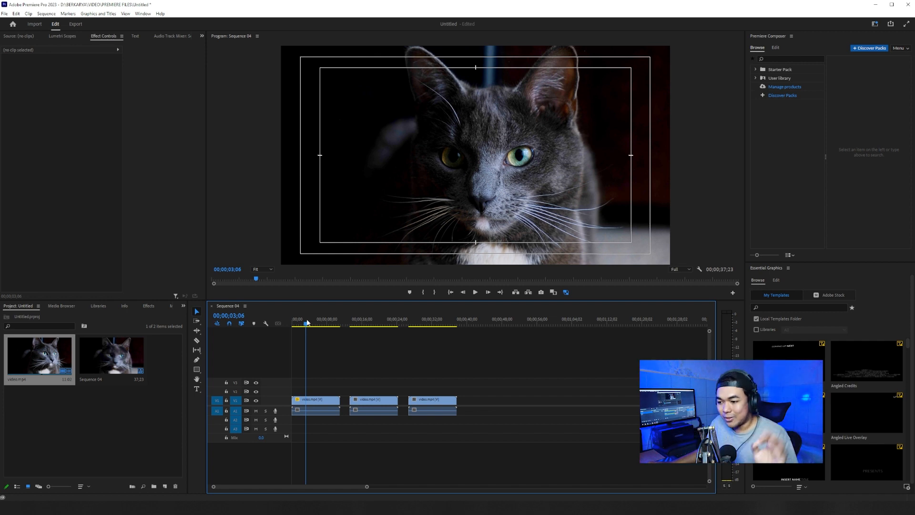
Copy the first clip, paste only its Motion attributes onto the second and third clips, and preview both.
{"action": "right_click", "coordinate": [319, 404]}
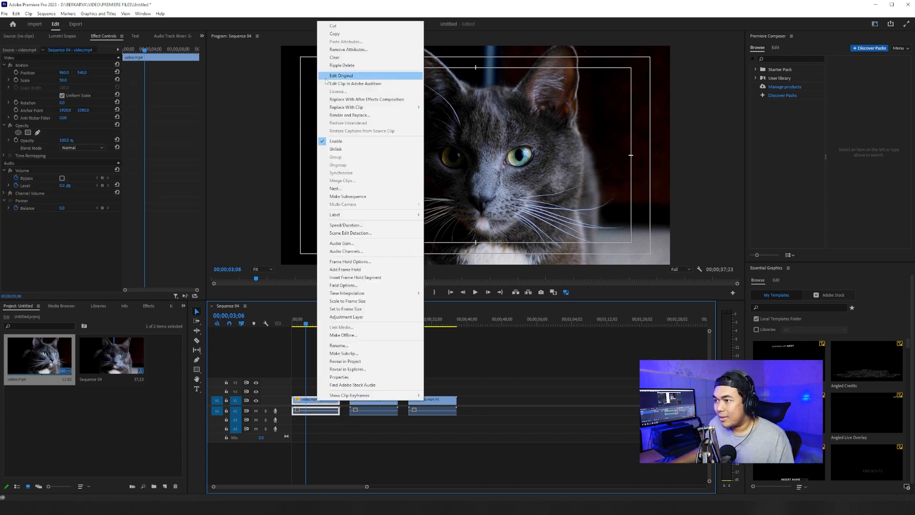
{"action": "left_click", "coordinate": [347, 35]}
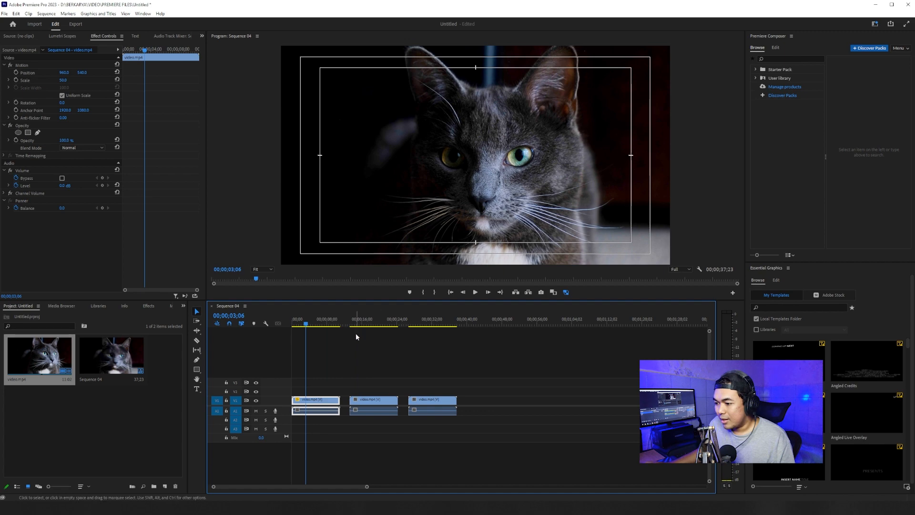
{"action": "left_click", "coordinate": [422, 364]}
{"action": "left_click_drag", "start_coordinate": [569, 389], "coordinate": [375, 428]}
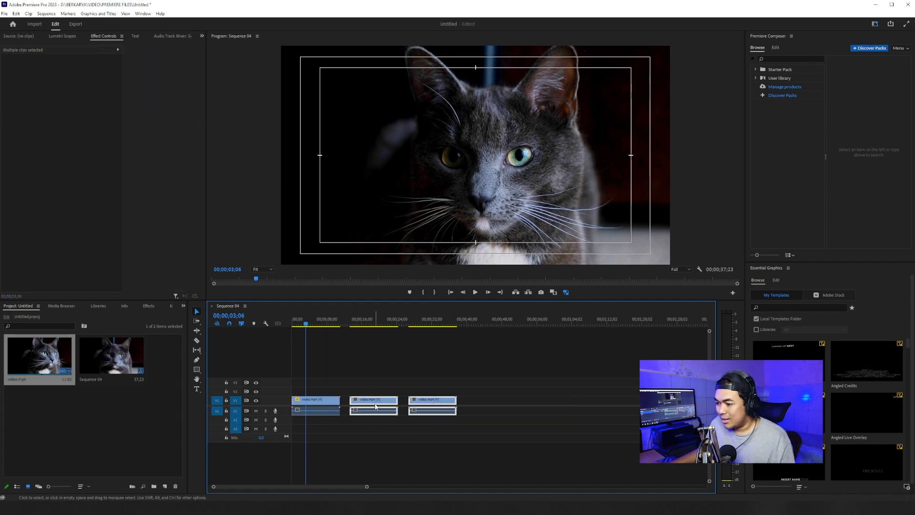
{"action": "right_click", "coordinate": [376, 407]}
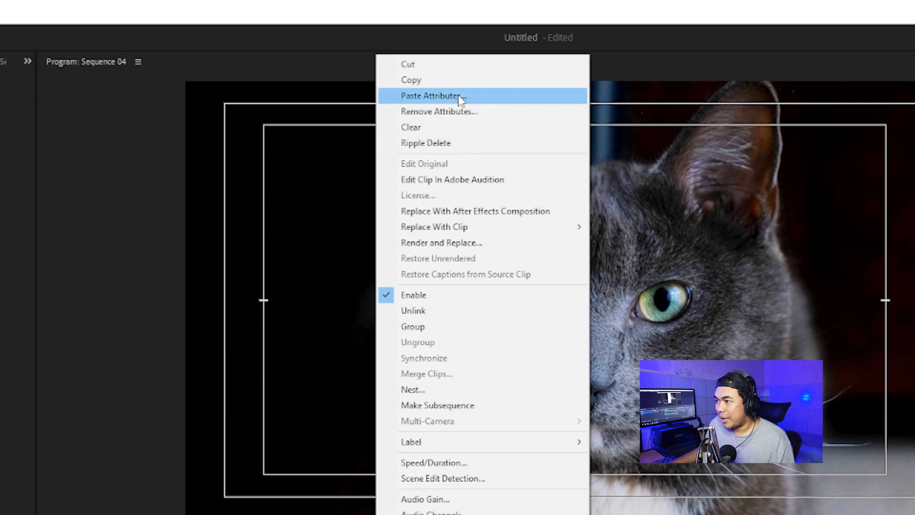
{"action": "left_click", "coordinate": [459, 97]}
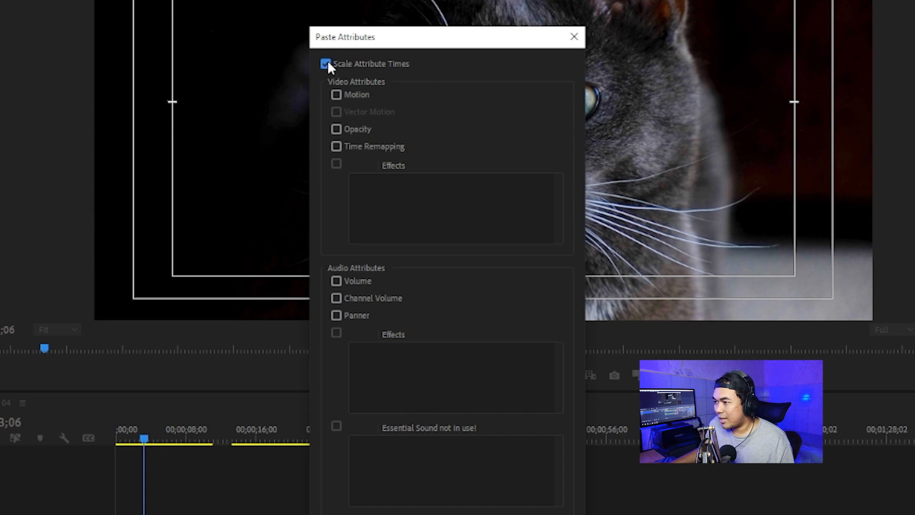
{"action": "left_click", "coordinate": [336, 94]}
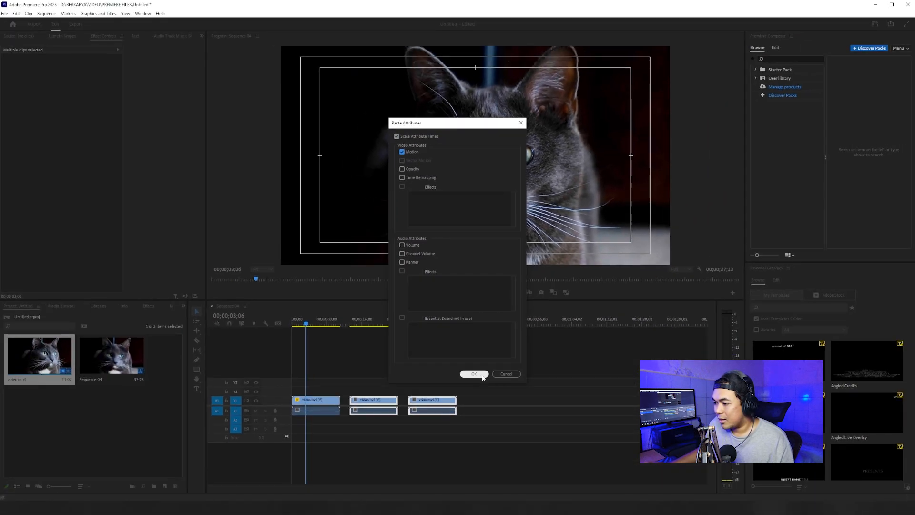
{"action": "left_click", "coordinate": [476, 375]}
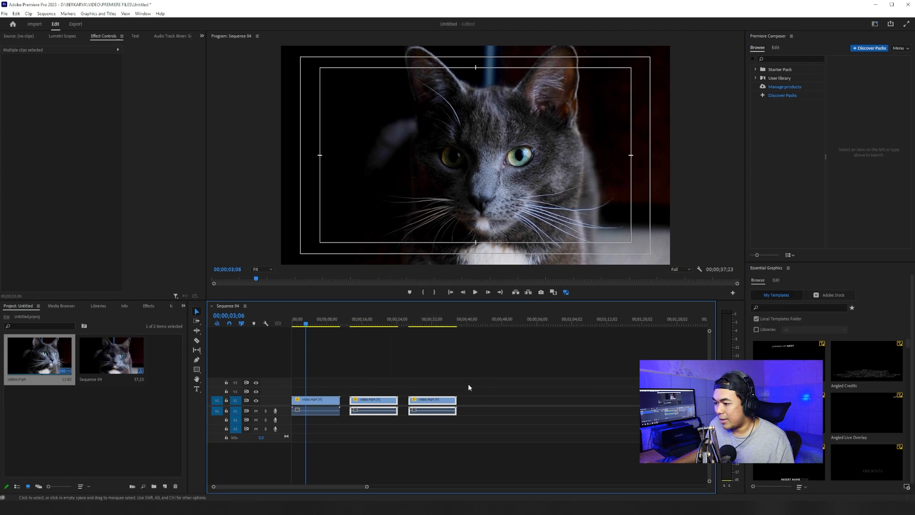
{"action": "left_click", "coordinate": [376, 324]}
{"action": "left_click", "coordinate": [425, 324]}
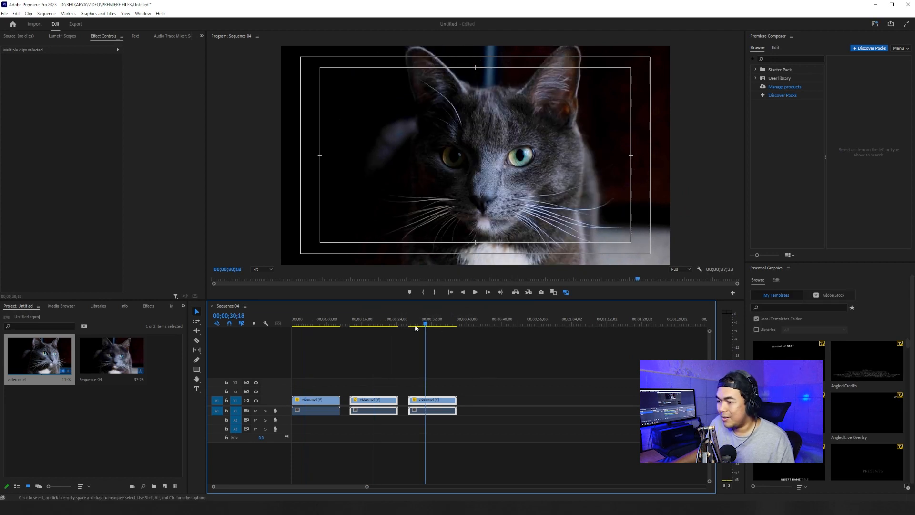
Return the playhead to 00;00;04;20 in the first clip and remove the second and third clips from the timeline.
{"action": "left_click", "coordinate": [390, 324]}
{"action": "left_click", "coordinate": [354, 324]}
{"action": "left_click", "coordinate": [312, 325]}
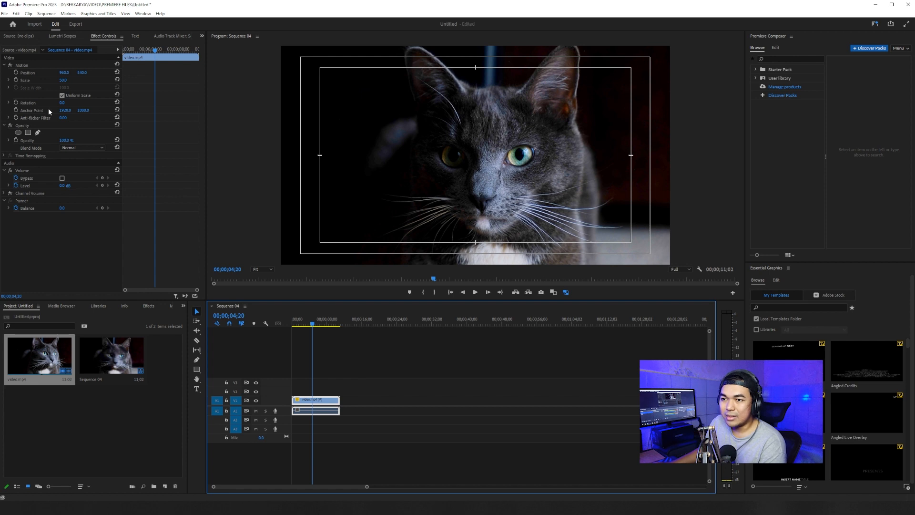
Rotate the clip freely to 105°, and set its rotation to exactly 45°.
{"action": "left_click", "coordinate": [34, 104]}
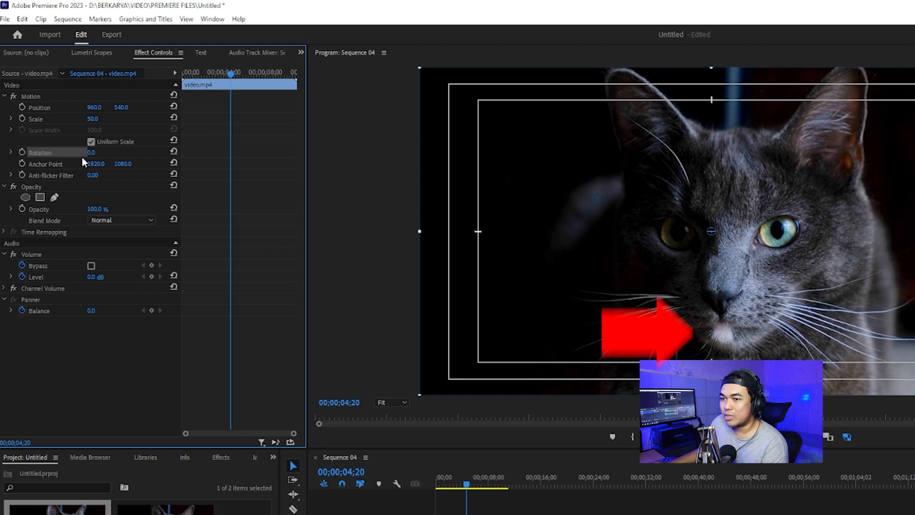
{"action": "left_click_drag", "start_coordinate": [95, 152], "coordinate": [159, 152]}
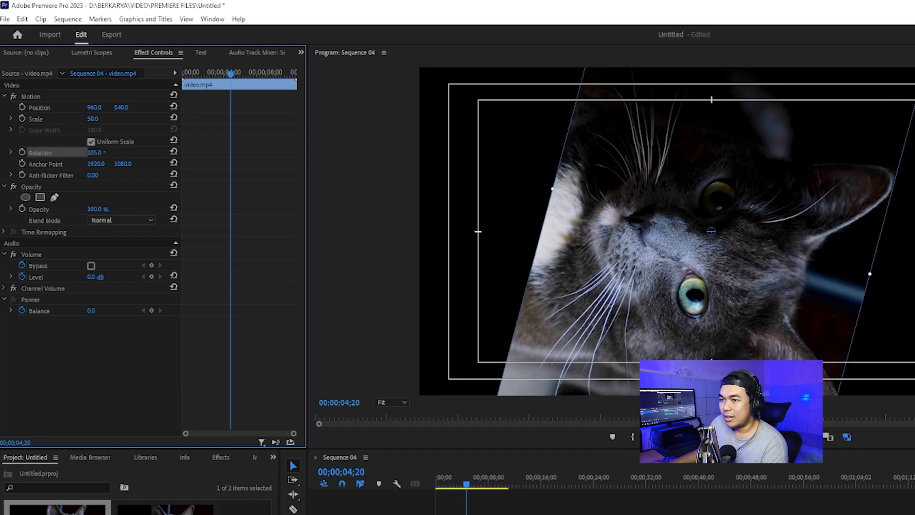
{"action": "left_click", "coordinate": [98, 152]}
{"action": "type", "text": "45"}
{"action": "key", "text": "Return"}
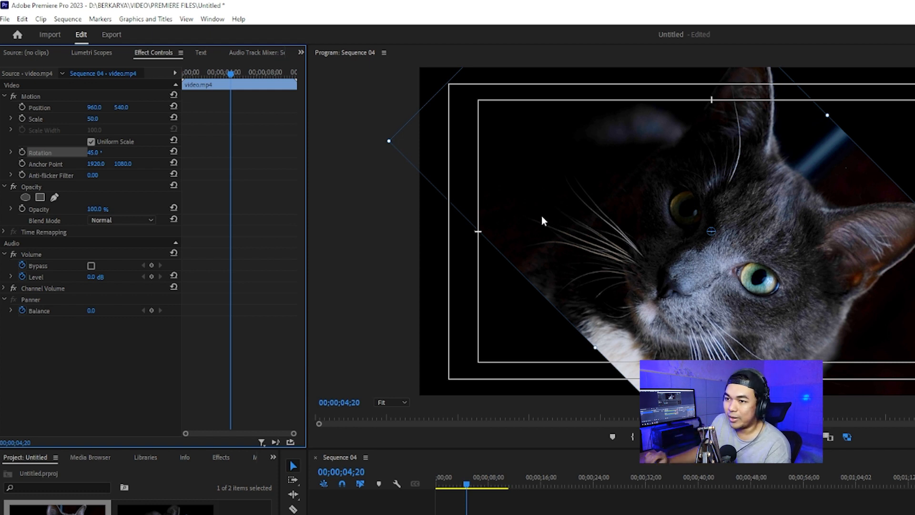
Move the anchor point onto the clip's corner, shift the clip to about position 369.5, 477.3, and try adjusting its rotation.
{"action": "left_click", "coordinate": [59, 166]}
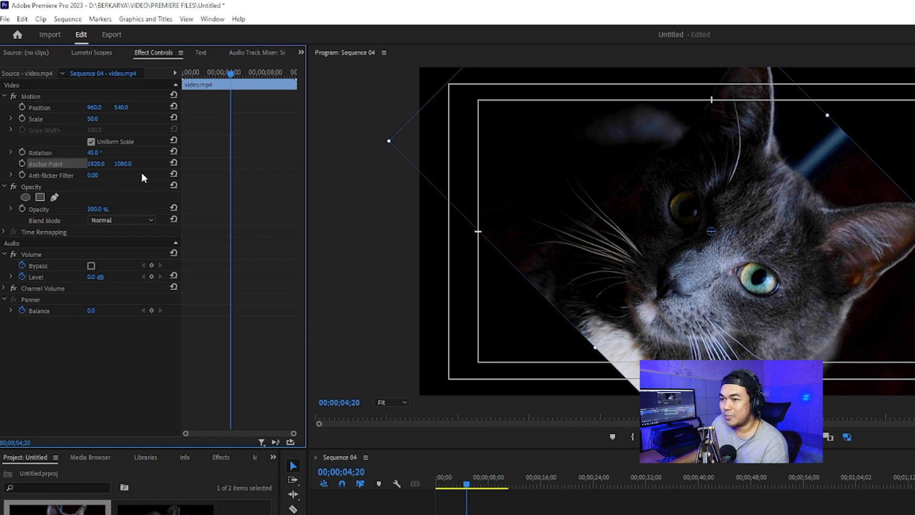
{"action": "left_click_drag", "start_coordinate": [710, 237], "coordinate": [389, 141]}
{"action": "left_click_drag", "start_coordinate": [500, 195], "coordinate": [644, 268]}
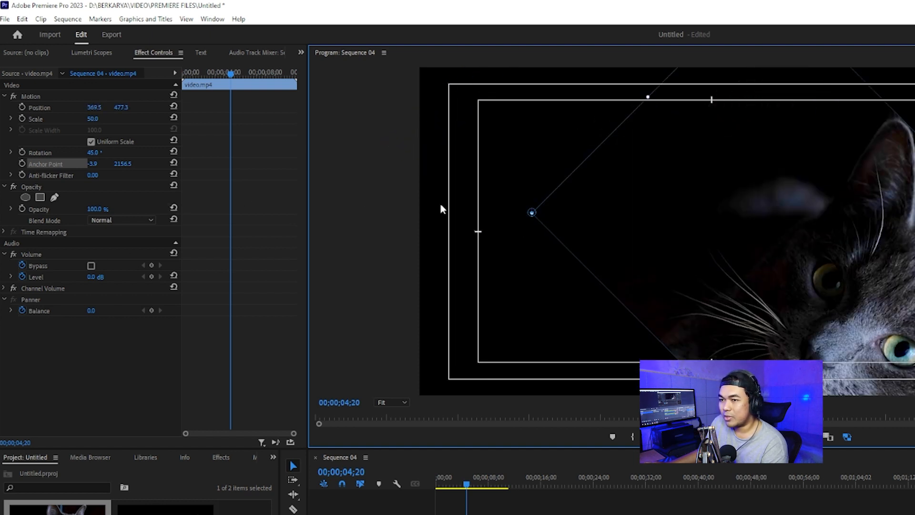
{"action": "left_click", "coordinate": [93, 155]}
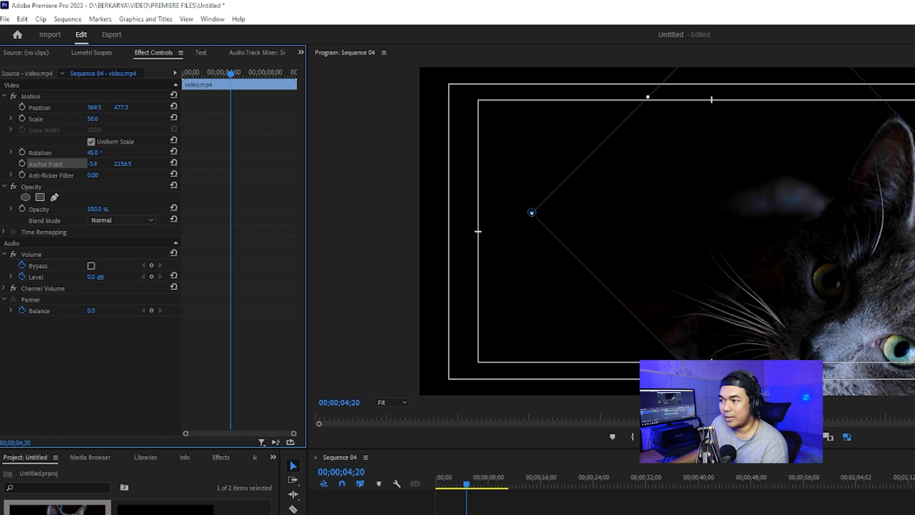
{"action": "mouse_move", "coordinate": [94, 154]}
{"action": "left_mouse_down"}
{"action": "mouse_move", "coordinate": [148, 154]}
{"action": "mouse_move", "coordinate": [95, 154]}
{"action": "left_mouse_up"}
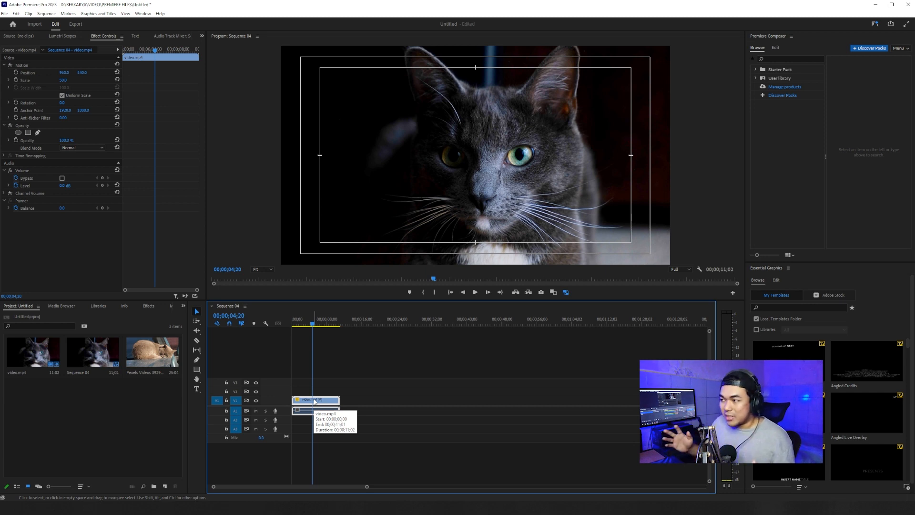
Move video.mp4 up to track V2 and place the Pexels cat clip on track V1 so it partly overlaps beneath.
{"action": "left_click_drag", "start_coordinate": [314, 402], "coordinate": [314, 391]}
{"action": "left_click", "coordinate": [154, 358]}
{"action": "left_click_drag", "start_coordinate": [155, 359], "coordinate": [398, 401]}
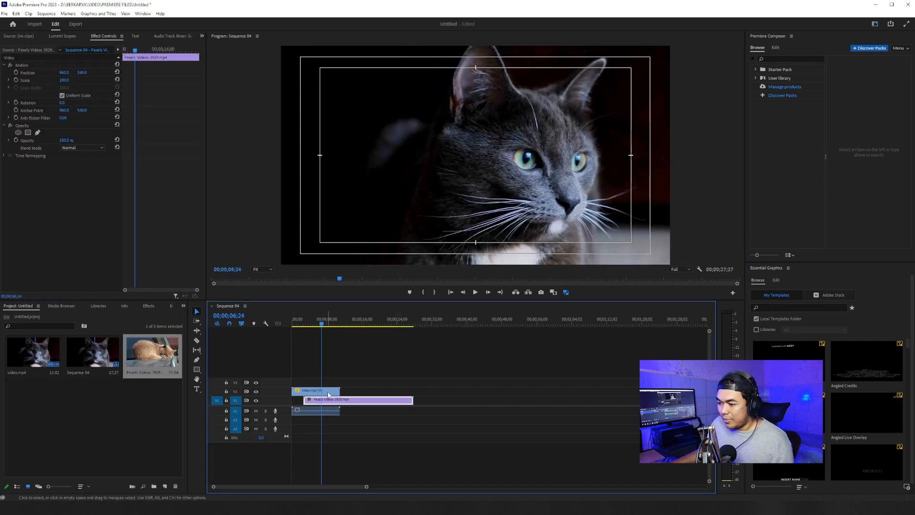
Try lowering the opacity of video.mp4 on track V2 and scrub back through the clip.
{"action": "left_click", "coordinate": [328, 392]}
{"action": "left_click_drag", "start_coordinate": [67, 143], "coordinate": [43, 143]}
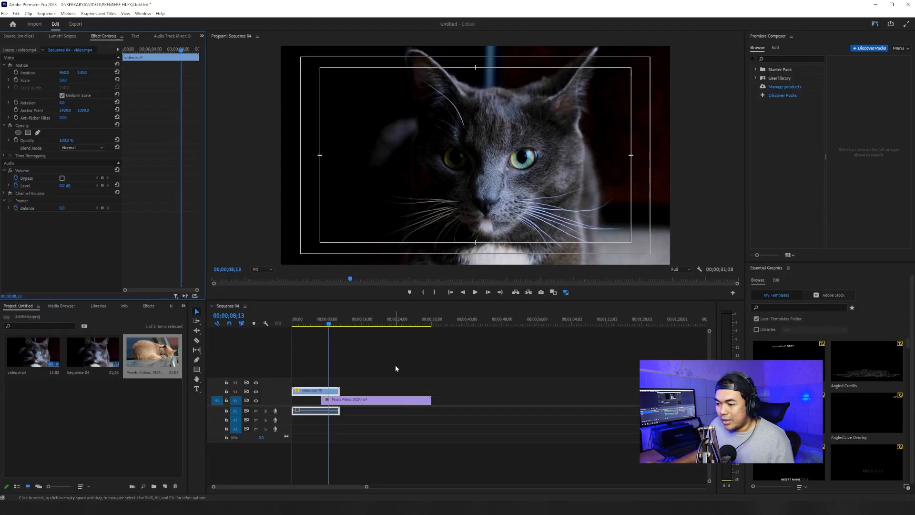
{"action": "left_click", "coordinate": [396, 366]}
{"action": "left_click_drag", "start_coordinate": [330, 319], "coordinate": [304, 318]}
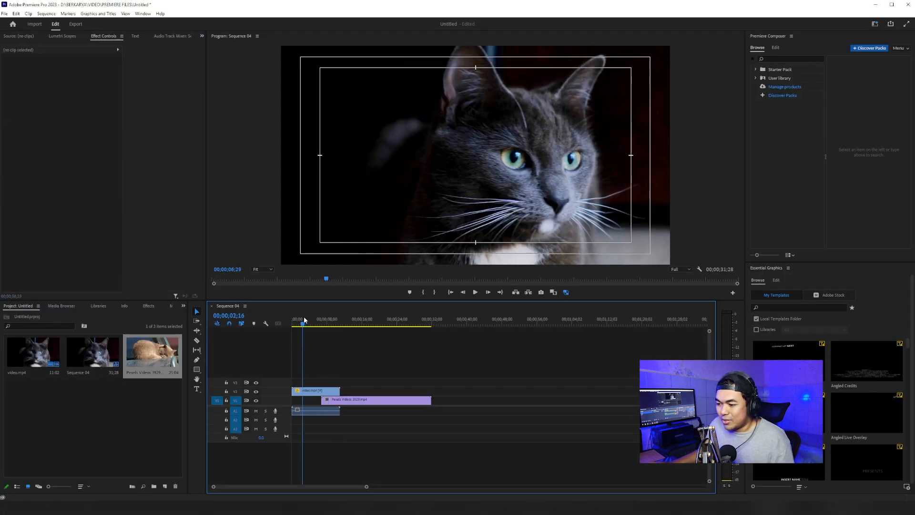
Draw a closed seven-point free-draw bezier opacity mask around the grey cat's face on video.mp4.
{"action": "left_click", "coordinate": [314, 391]}
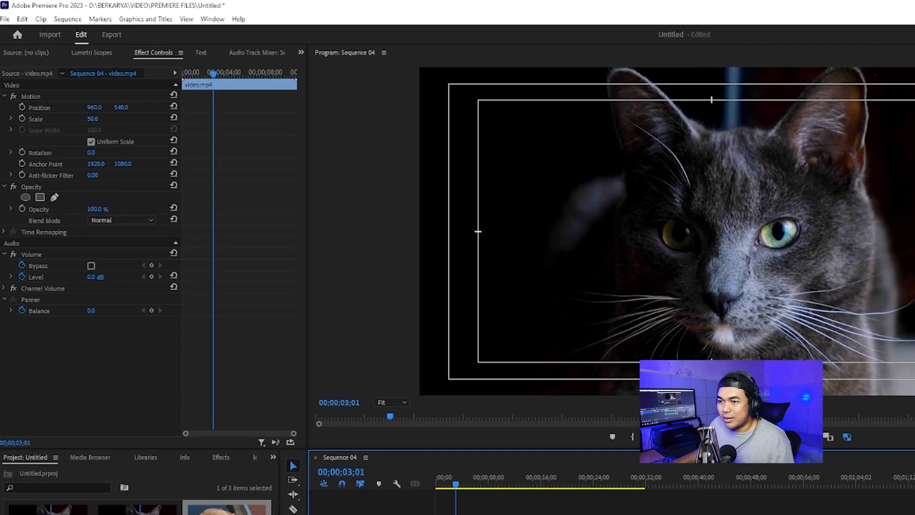
{"action": "left_click_drag", "start_coordinate": [93, 195], "coordinate": [104, 210]}
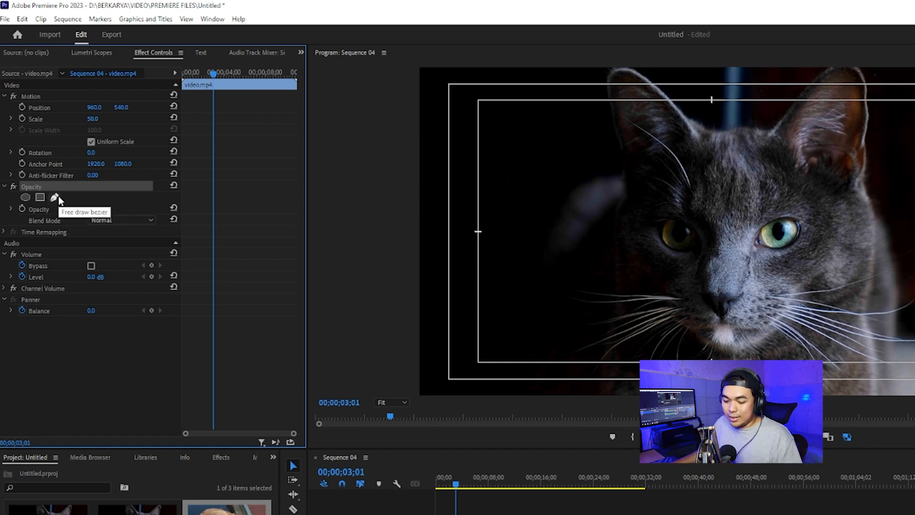
{"action": "left_click", "coordinate": [40, 198]}
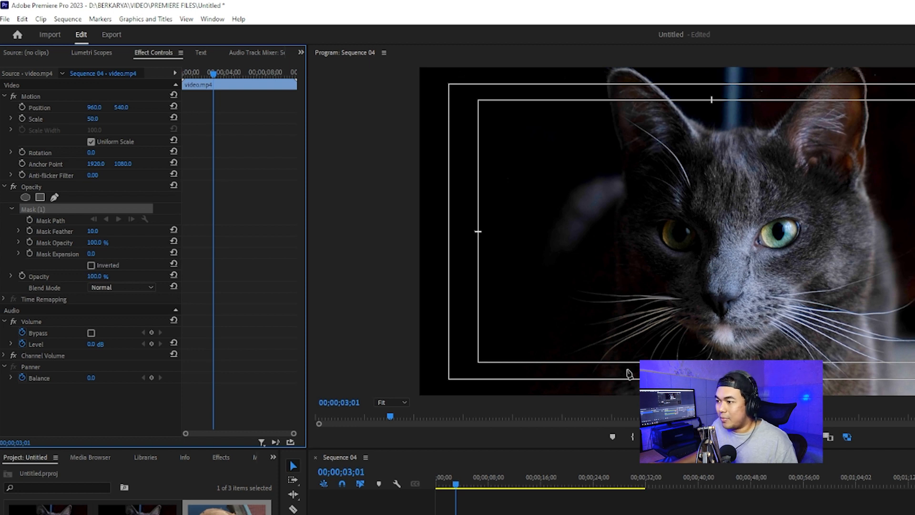
{"action": "left_click", "coordinate": [611, 259]}
{"action": "left_click", "coordinate": [720, 346]}
{"action": "left_click", "coordinate": [801, 295]}
{"action": "left_click", "coordinate": [875, 196]}
{"action": "left_click", "coordinate": [809, 142]}
{"action": "left_click", "coordinate": [714, 121]}
{"action": "left_click", "coordinate": [647, 165]}
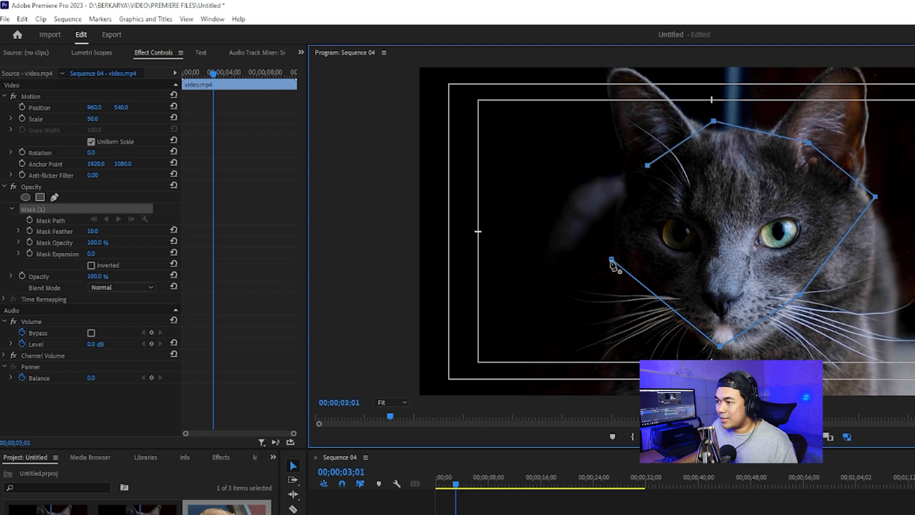
{"action": "left_click", "coordinate": [612, 259]}
Compare the mask with Inverted on and off at 00;00;08;28, where both clips overlap, and delete the mask.
{"action": "left_click_drag", "start_coordinate": [456, 484], "coordinate": [494, 483]}
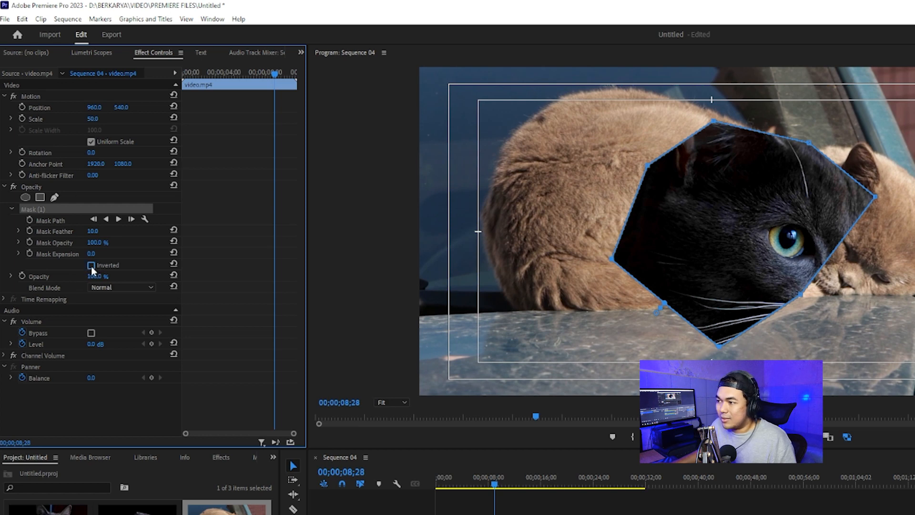
{"action": "left_click", "coordinate": [91, 266]}
{"action": "left_click", "coordinate": [91, 265]}
{"action": "left_click", "coordinate": [91, 265]}
{"action": "left_click", "coordinate": [91, 265]}
{"action": "left_click", "coordinate": [91, 266]}
{"action": "left_click", "coordinate": [91, 265]}
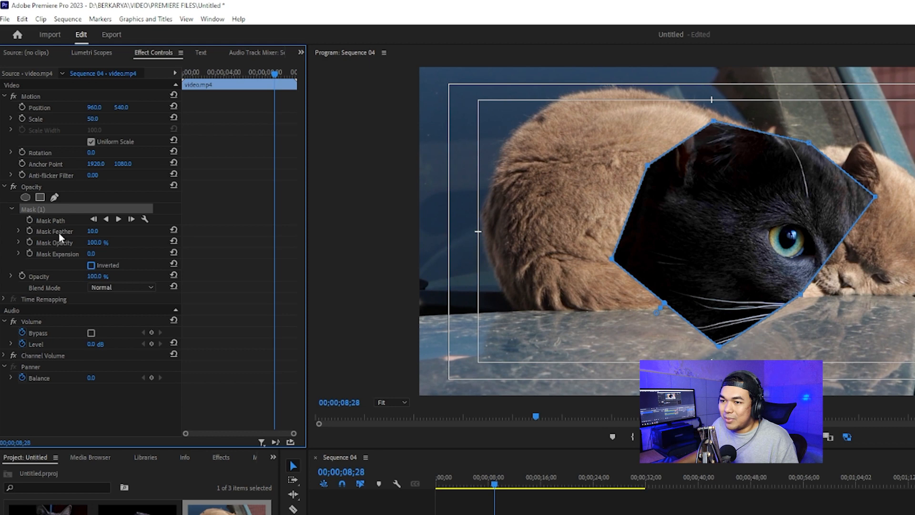
{"action": "key", "text": "Delete"}
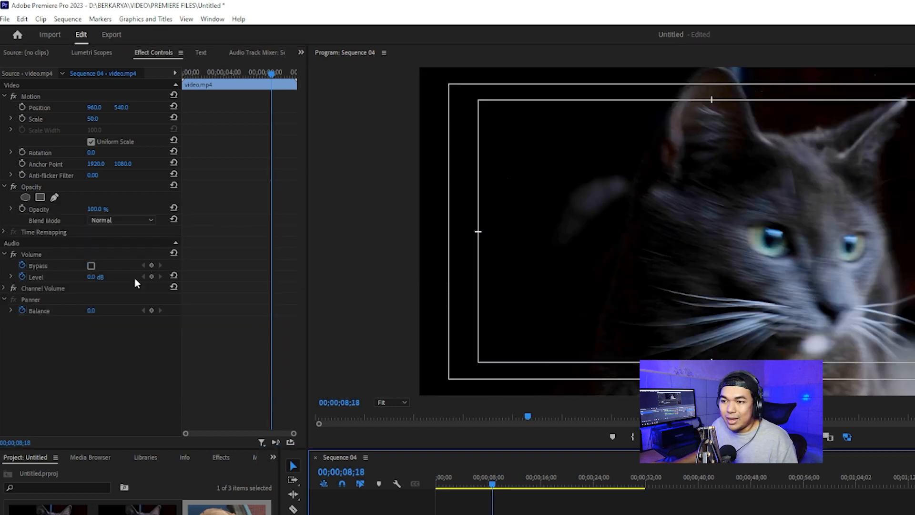
Try the Darken blend mode on video.mp4 at 00;00;08;25 over the lower clip, and set the blend mode to Lighten.
{"action": "left_click", "coordinate": [47, 222]}
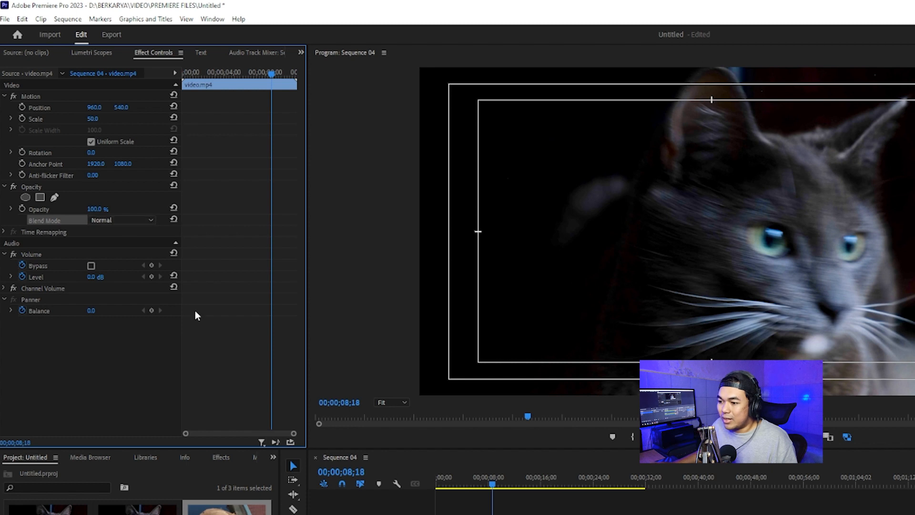
{"action": "left_click_drag", "start_coordinate": [491, 484], "coordinate": [493, 485]}
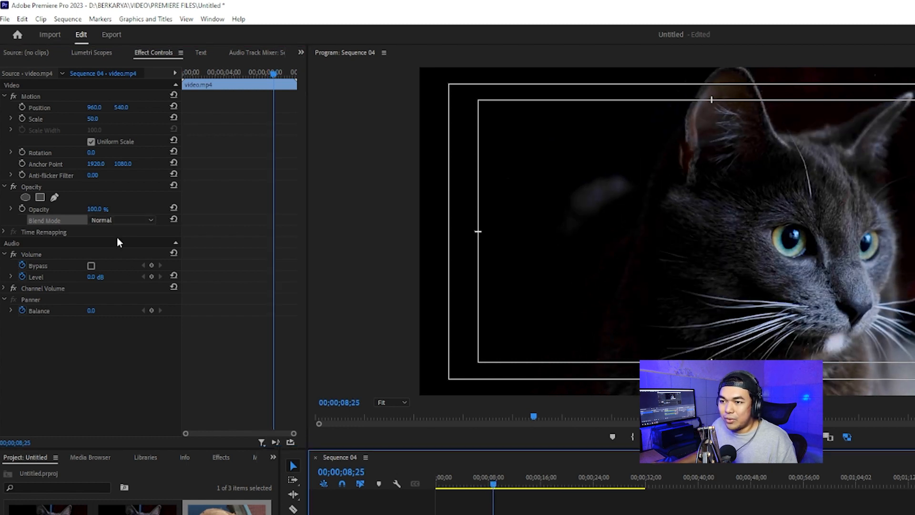
{"action": "left_click", "coordinate": [119, 220]}
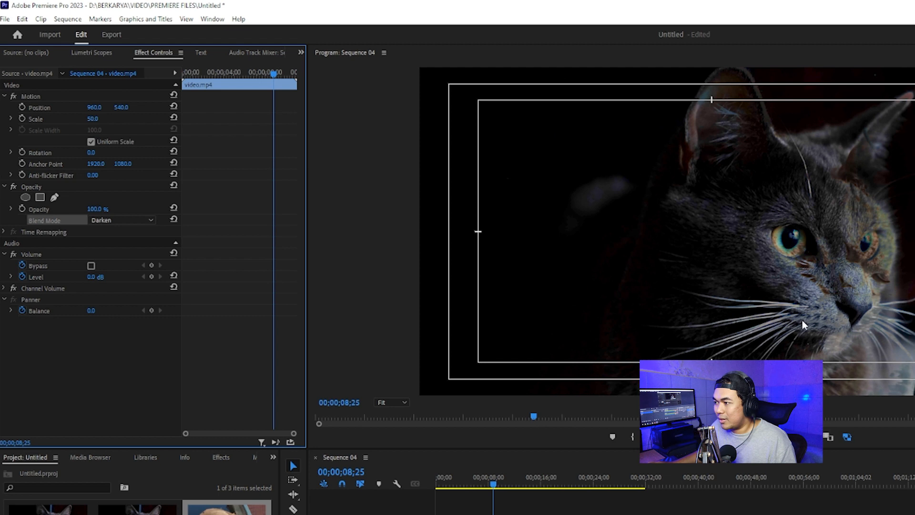
{"action": "left_click", "coordinate": [128, 221]}
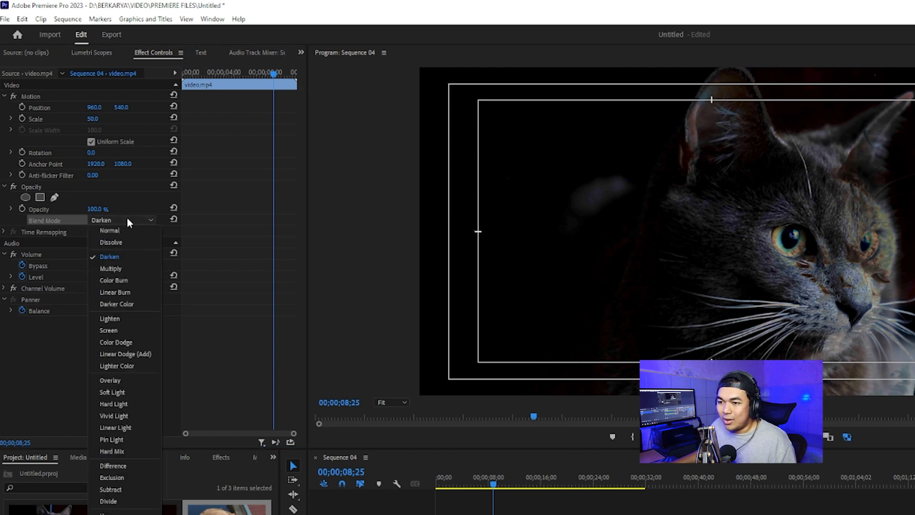
{"action": "left_click", "coordinate": [111, 318]}
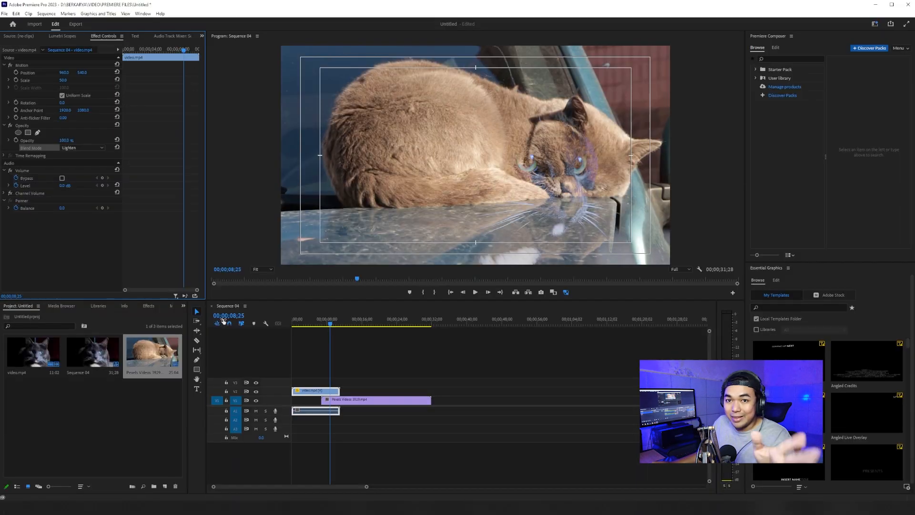